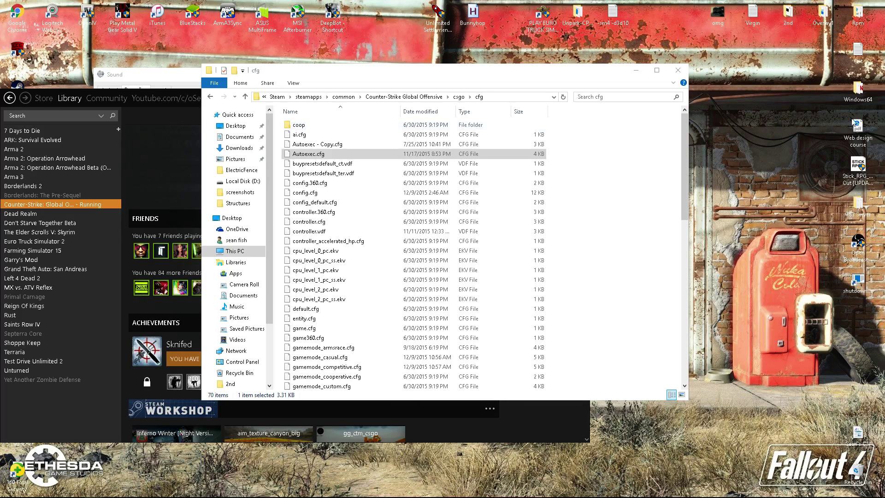
Confirm the Blue Snowball recording level reads 100, then launch CS:GO from the Steam library.
click(636, 70)
drag(332, 104, 427, 93)
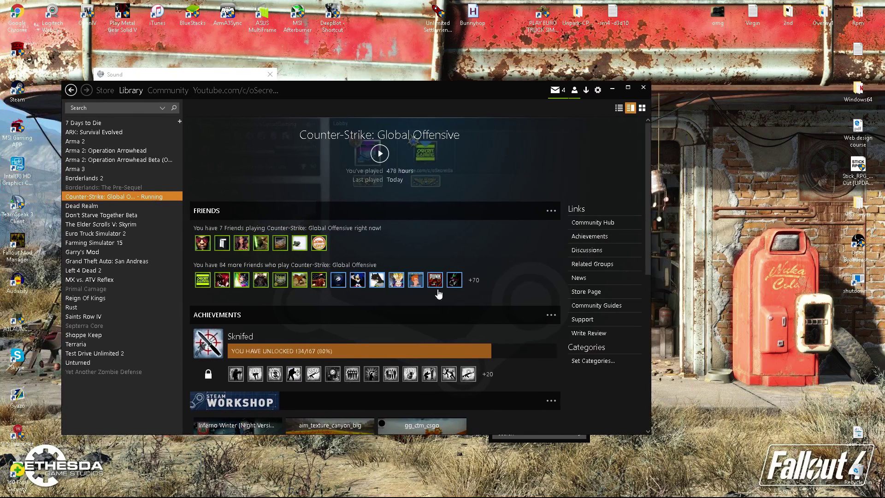
right_click(818, 491)
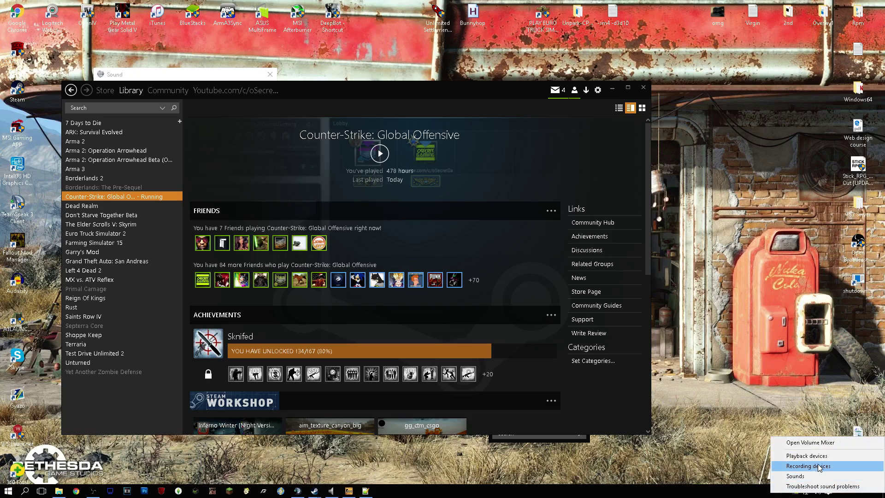
click(819, 463)
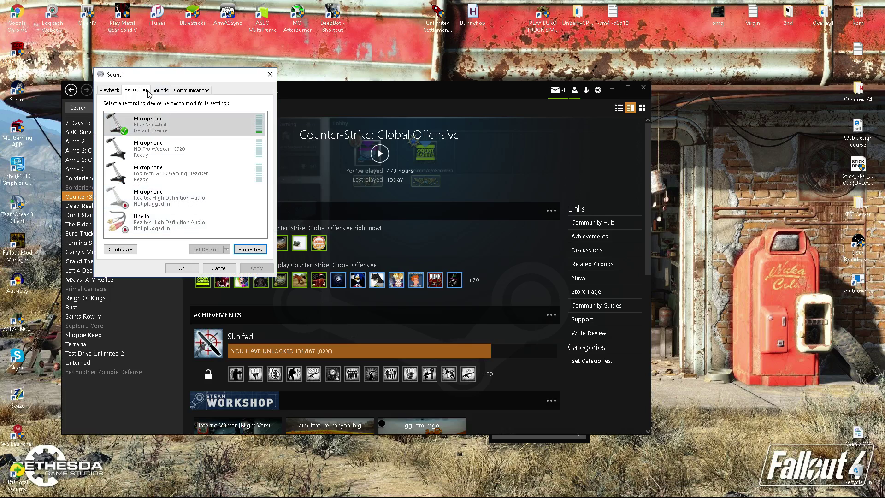
double_click(183, 124)
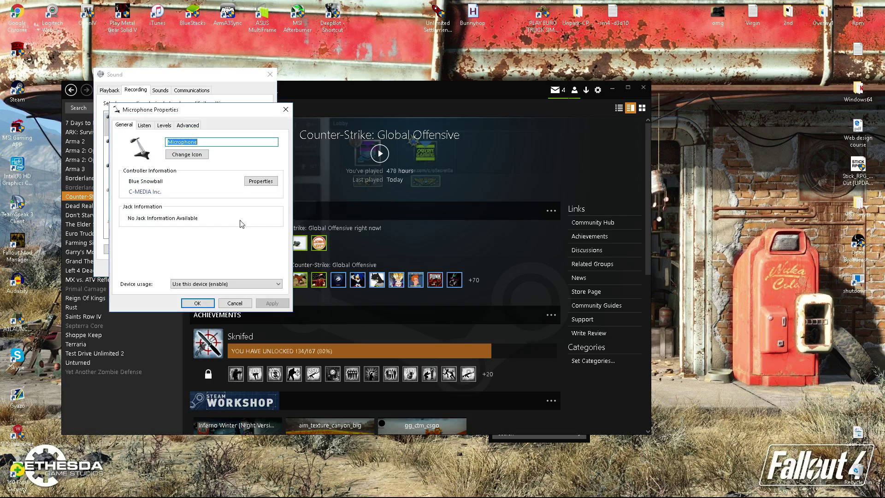
click(163, 125)
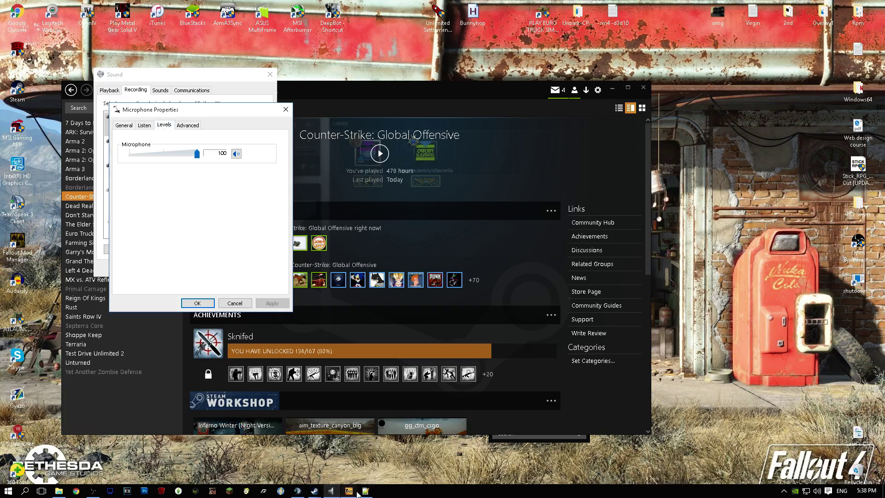
mouse_move(349, 491)
click(380, 422)
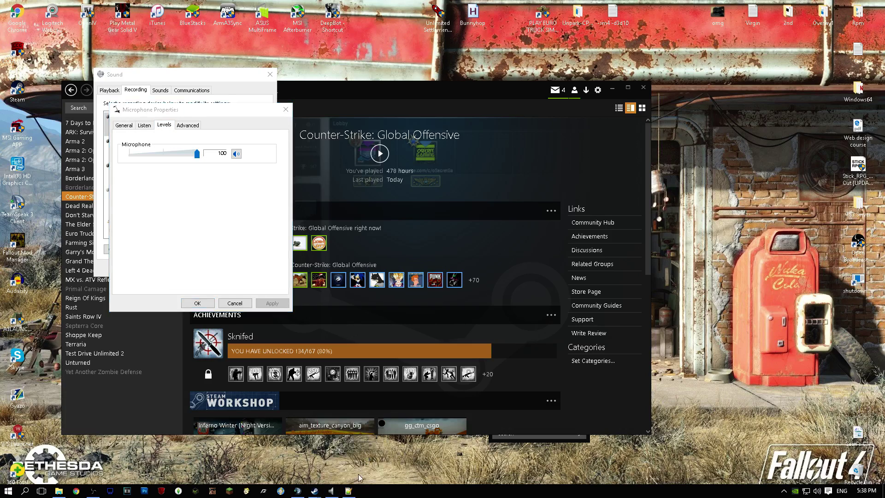
click(379, 154)
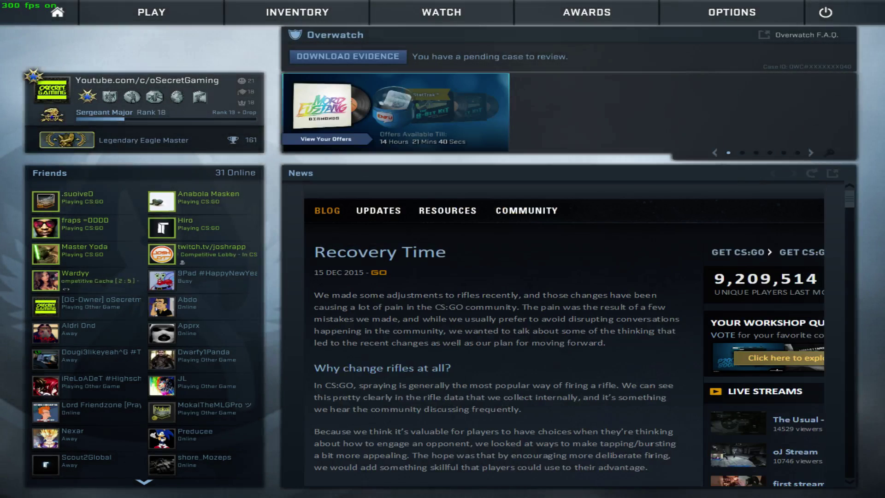
Enter voice_mixer_volume 1 in the CS:GO developer console and close the console.
key(grave)
text(voi)
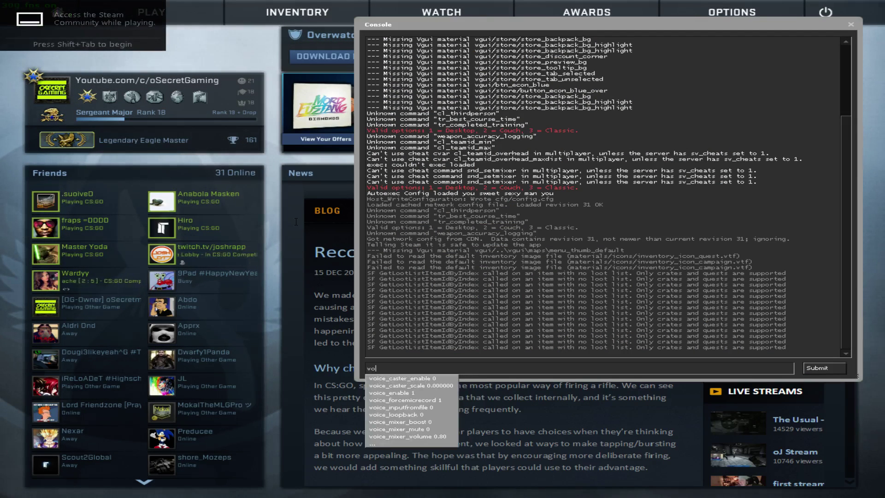
text(ce_)
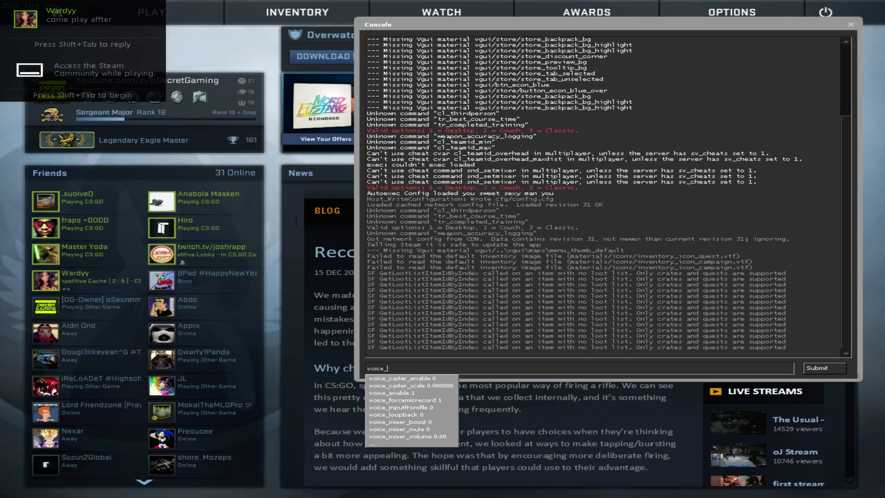
text(mixer)
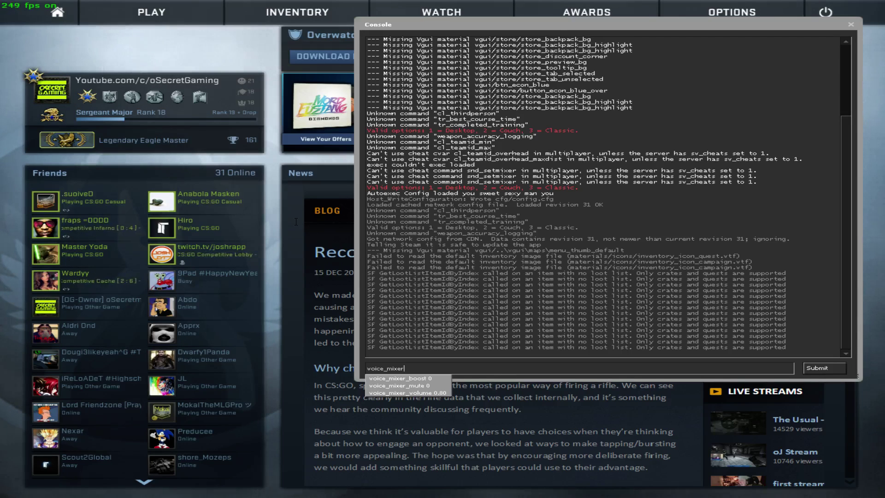
text(_volume 1)
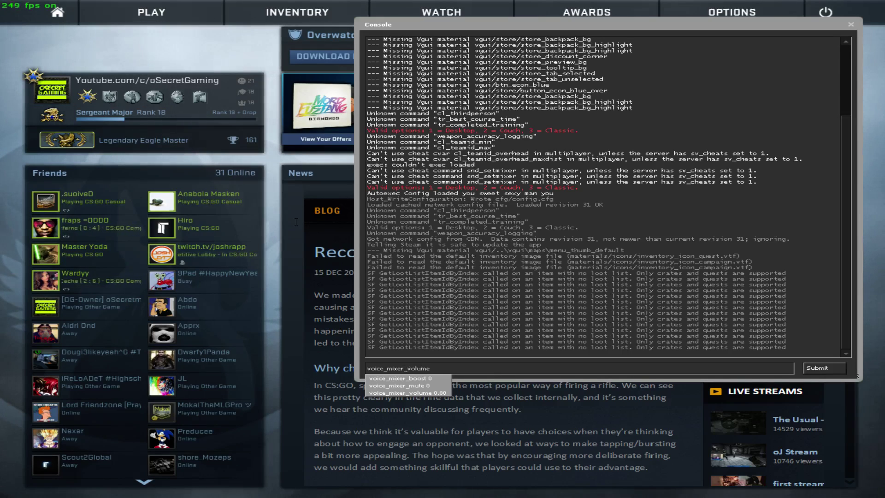
key(Return)
key(grave)
key(grave)
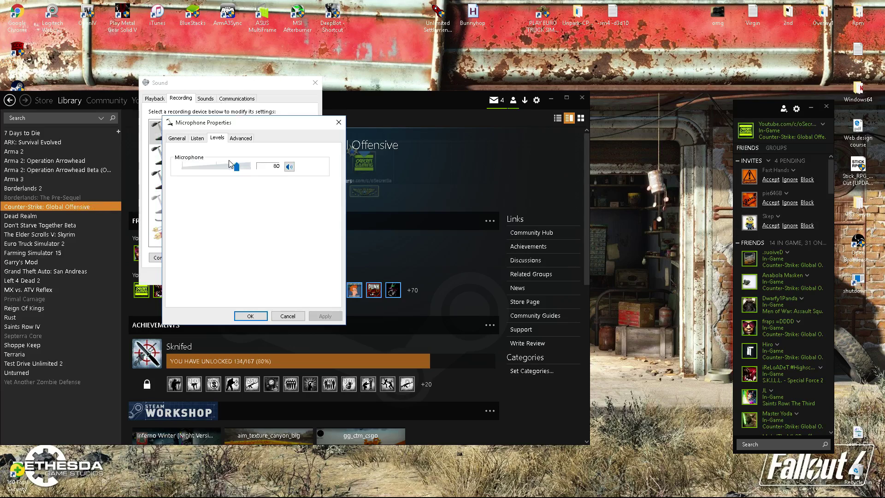
Raise the Blue Snowball level slider from 80 to 100 and apply it with OK.
drag(237, 166, 250, 166)
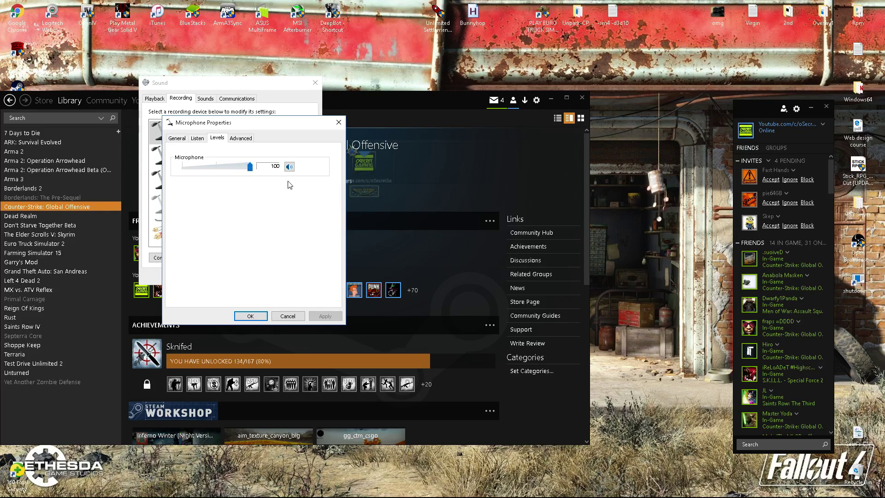
click(248, 317)
text(voice)
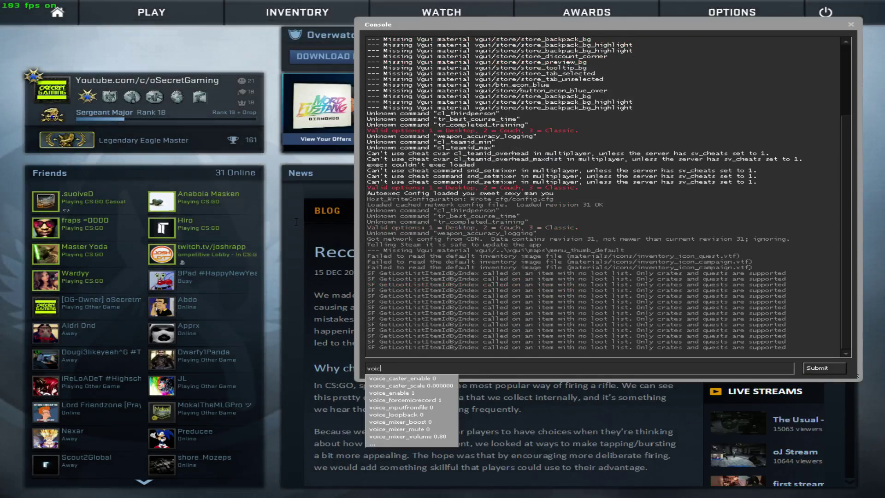
text(_mixer)
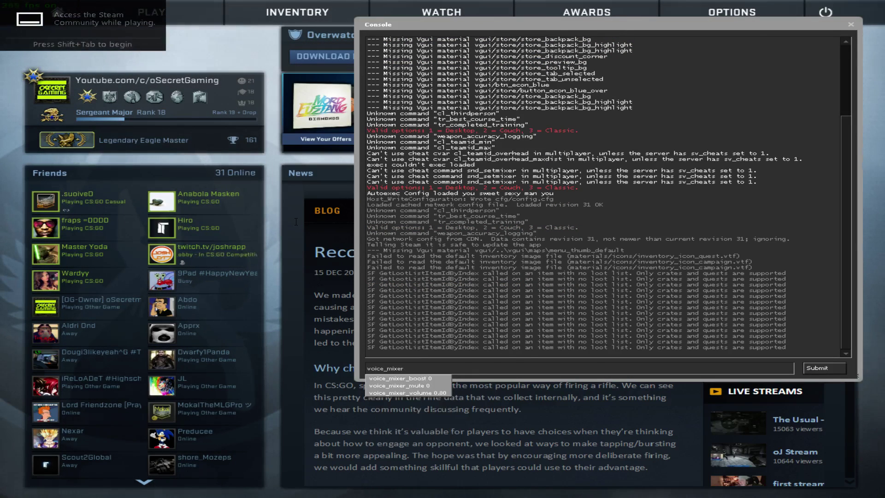
Clear the unfinished voice_mixer console entry and Alt+Tab out of CS:GO to the desktop.
key(grave)
key(grave)
key(grave)
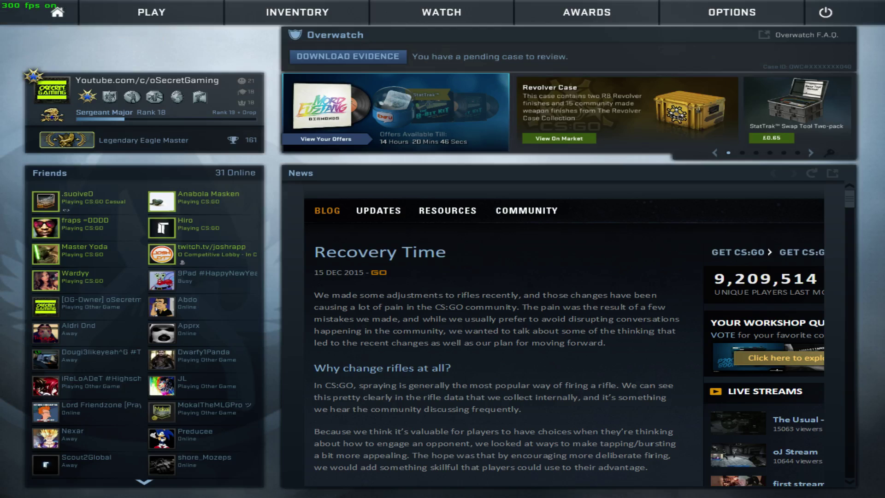
key(alt+Tab)
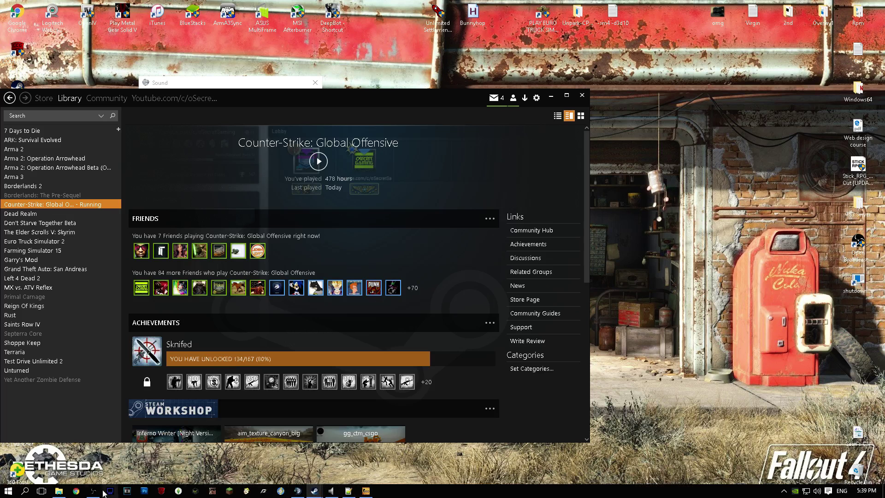
Show the csgo\cfg folder in File Explorer and bring up Autoexec.cfg's shortcut menu.
click(59, 491)
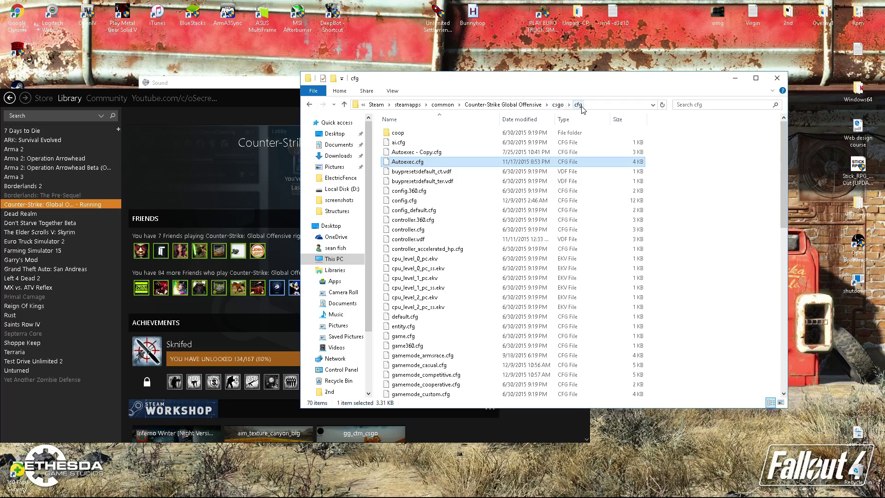
click(414, 153)
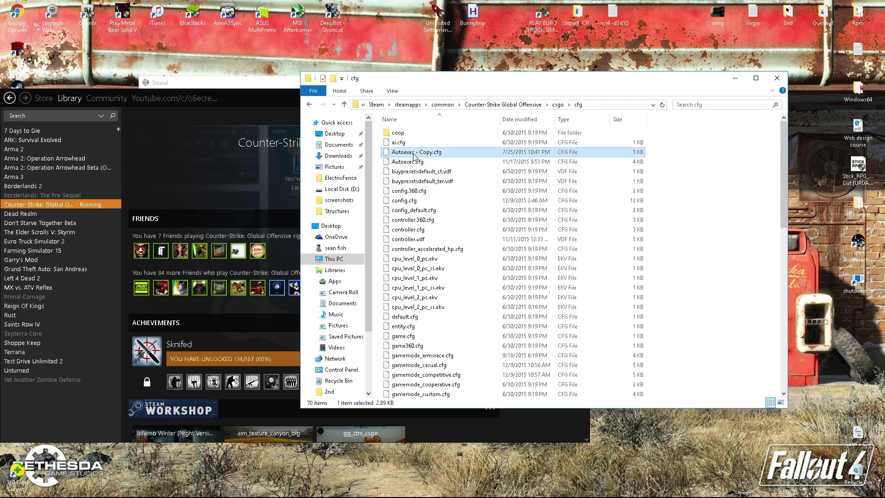
click(407, 162)
right_click(404, 164)
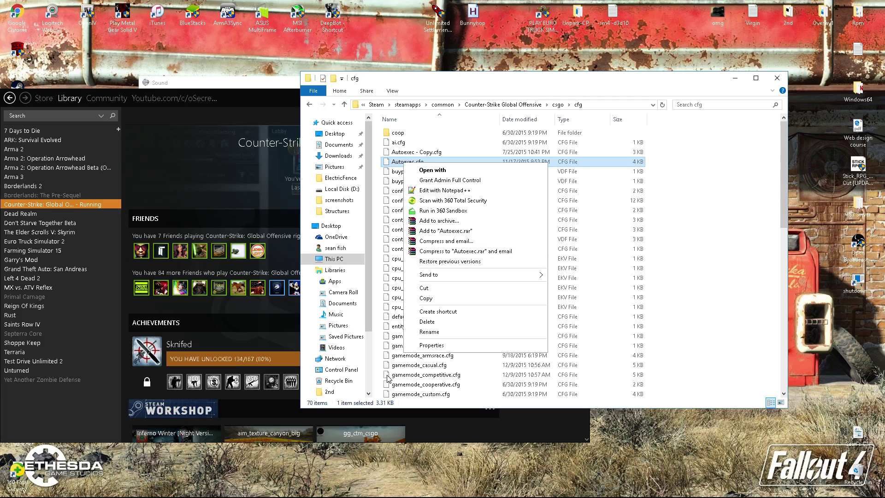
Change voice_mixer_volume in Autoexec.cfg from 0.80 to 1 in Notepad++ and save it.
key(Return)
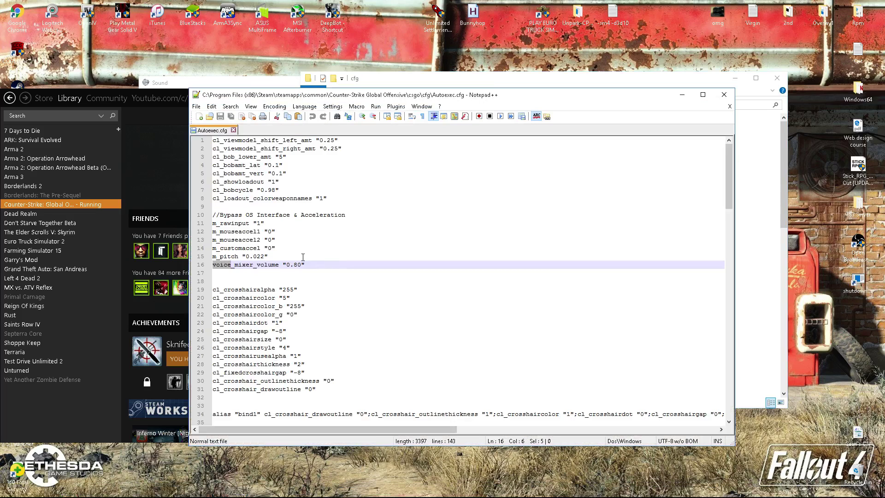
drag(306, 264, 211, 264)
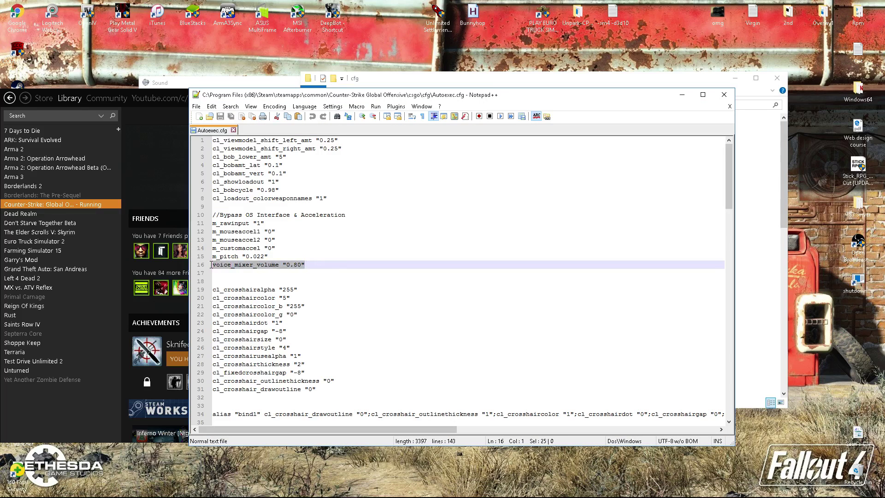
click(242, 265)
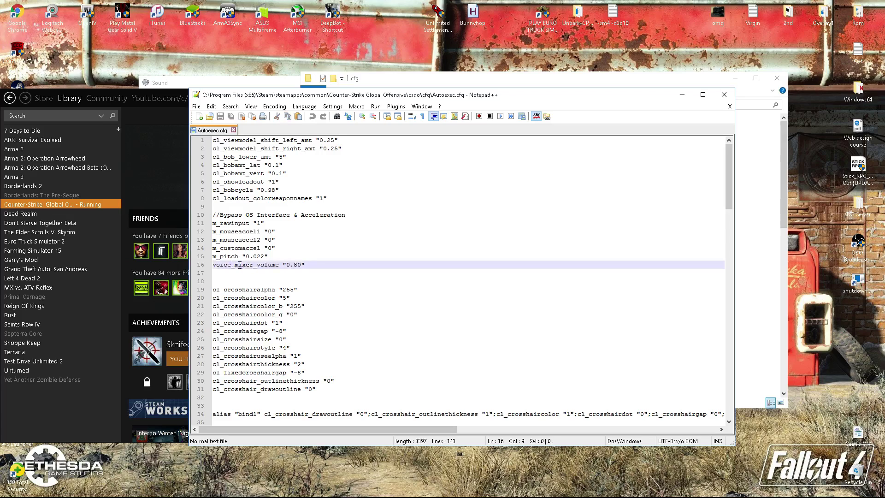
click(268, 265)
drag(294, 264, 299, 264)
drag(303, 265, 287, 264)
text(1)
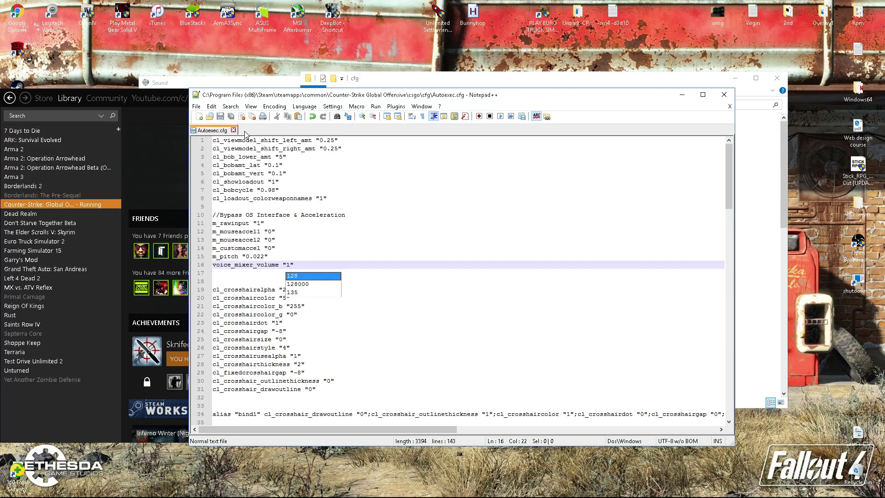
key(ctrl+s)
click(233, 131)
click(724, 94)
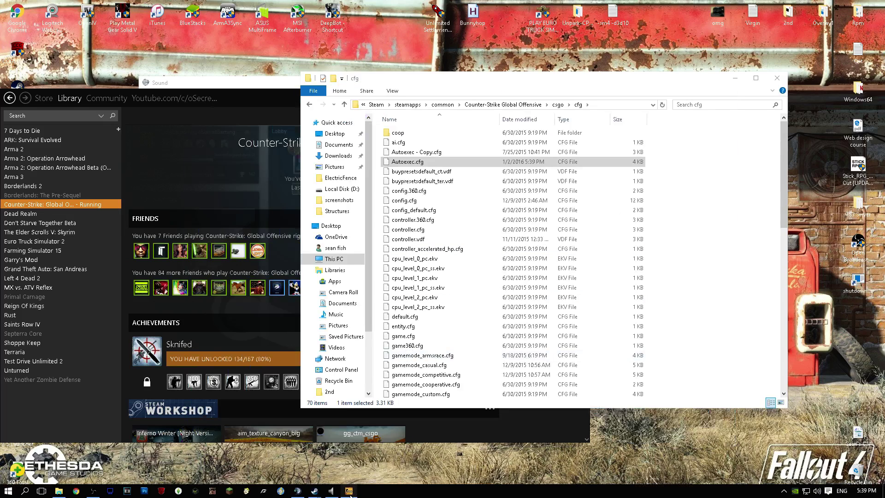
Reopen Autoexec.cfg to verify voice_mixer_volume reads "1", then close it.
mouse_move(349, 491)
click(381, 423)
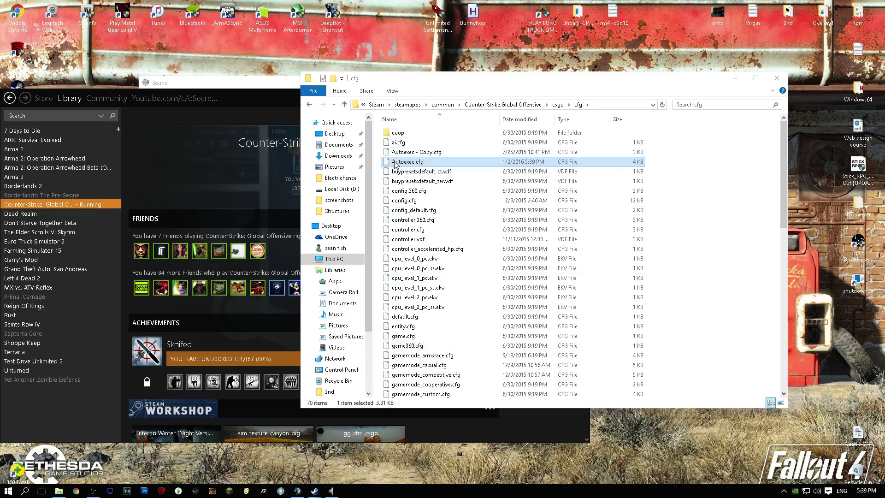
right_click(396, 165)
click(428, 185)
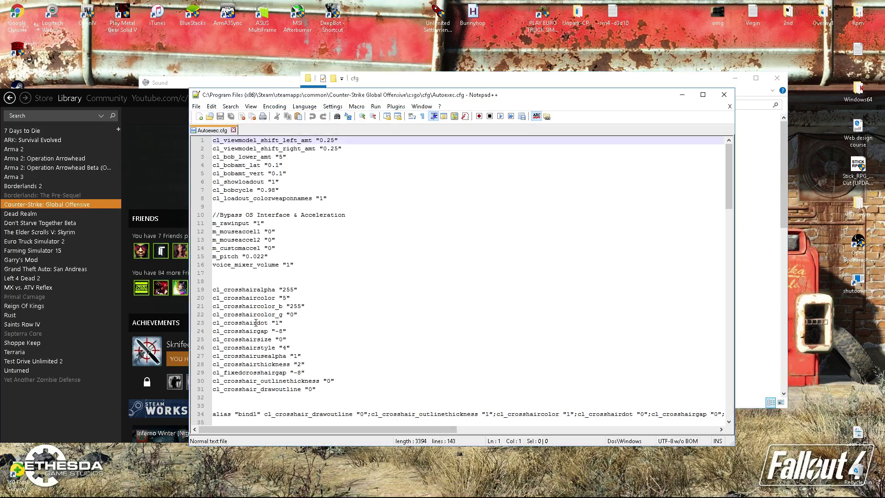
double_click(287, 265)
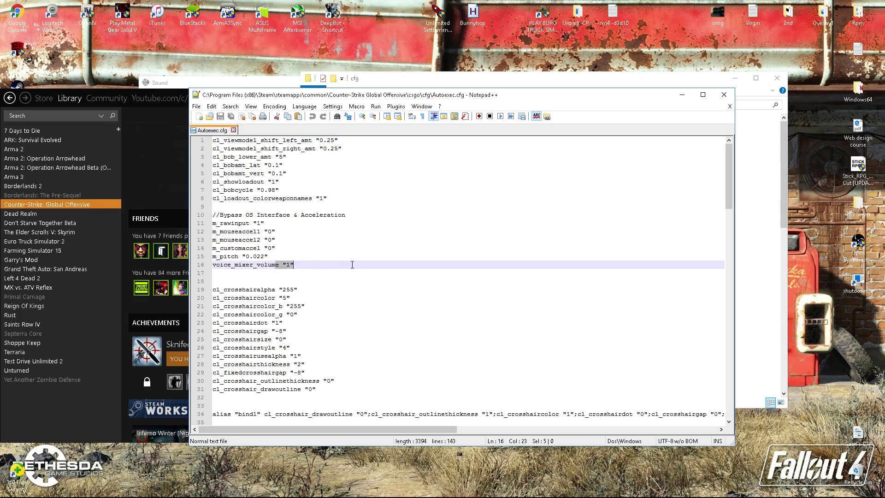
click(234, 130)
Check that the Blue Snowball level reads 80 again, then relaunch CS:GO from Steam.
click(724, 94)
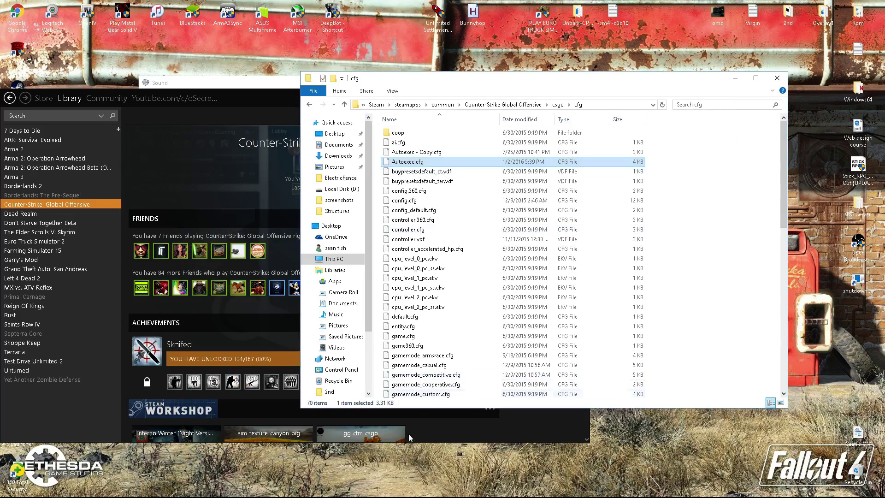
click(339, 492)
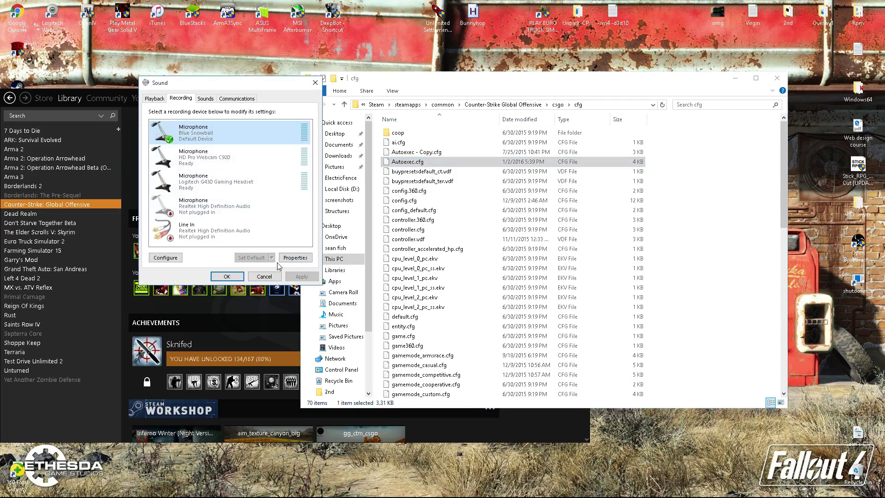
double_click(187, 132)
click(210, 134)
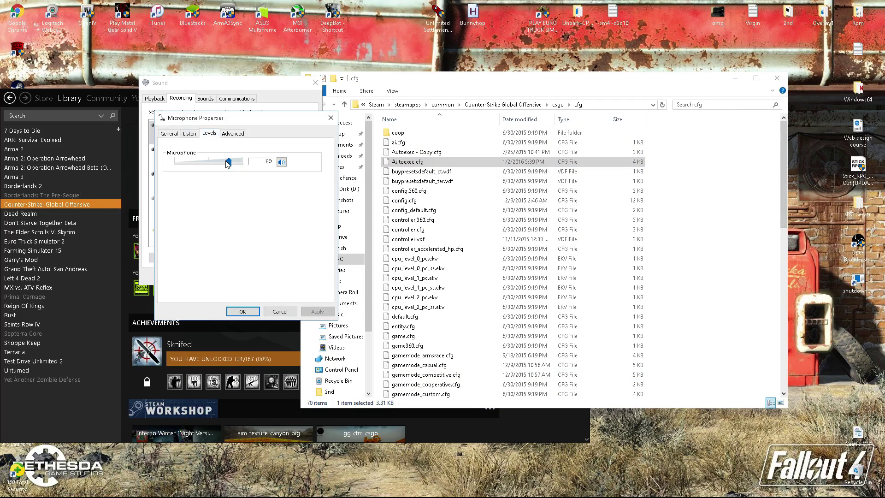
click(242, 311)
click(224, 341)
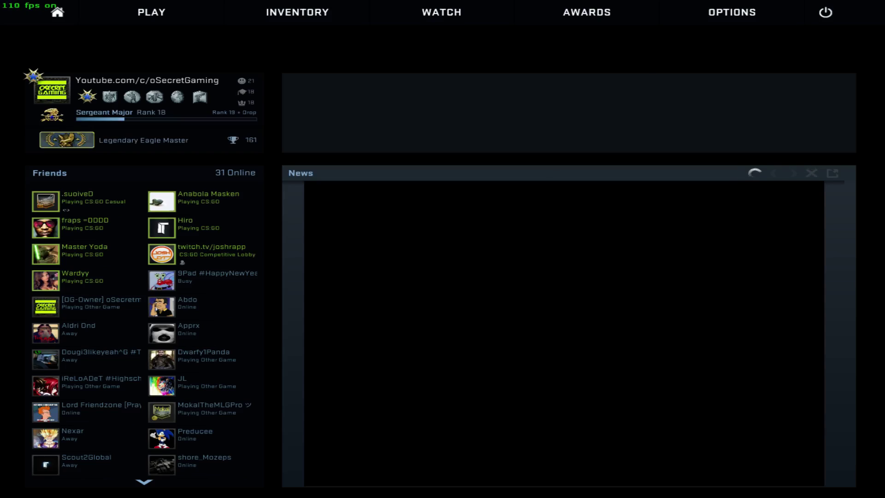
text(voice)m)
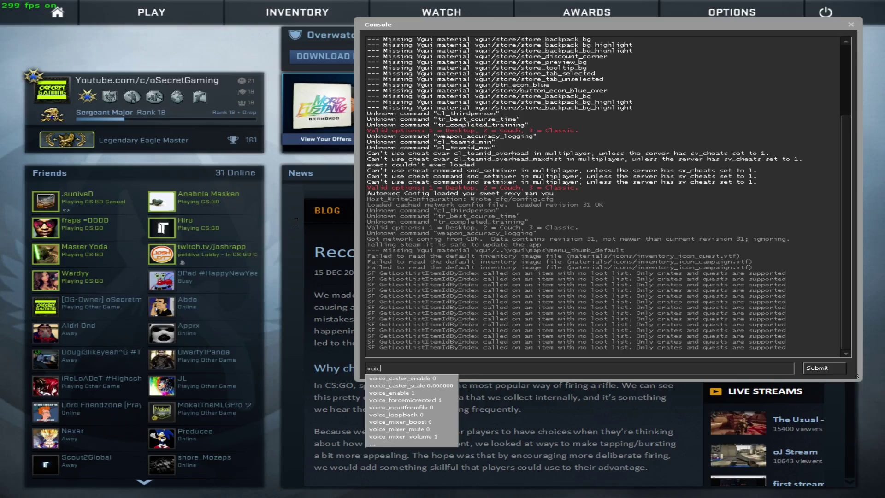
Fix the voice_mixer console entry, see voice_mixer_volume at 1, and close the console.
key(BackSpace)
key(BackSpace)
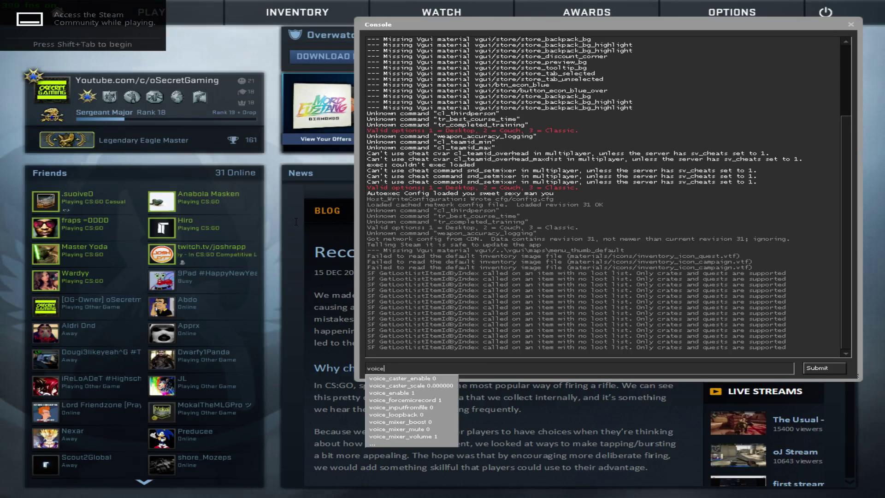
text(_mixer)
key(grave)
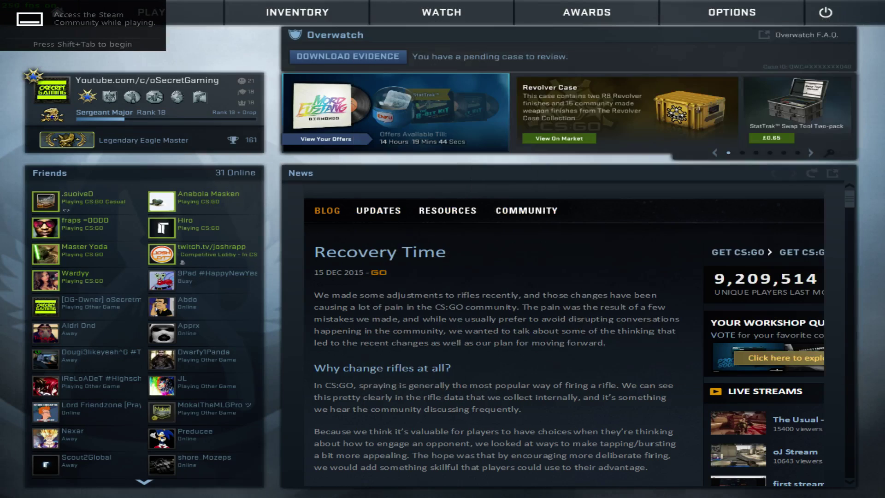
Alt+Tab to the desktop and reopen the Blue Snowball Levels tab, now reading 100.
key(alt+Tab)
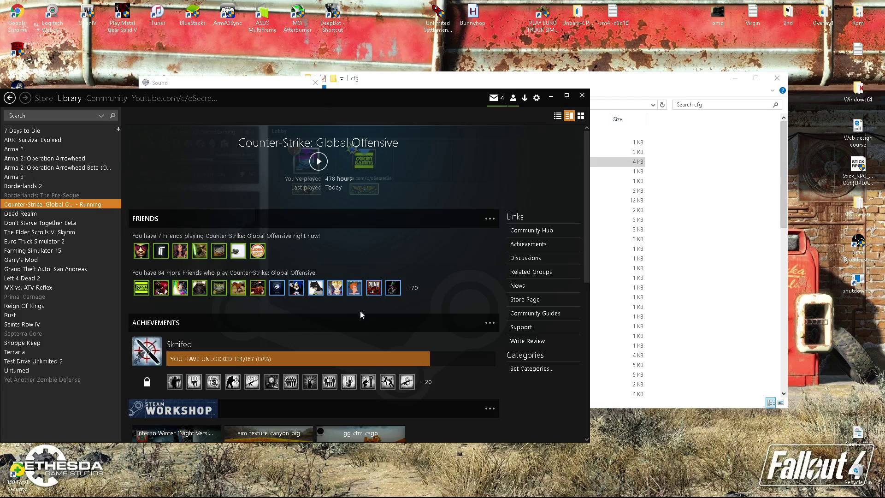
click(238, 83)
double_click(219, 124)
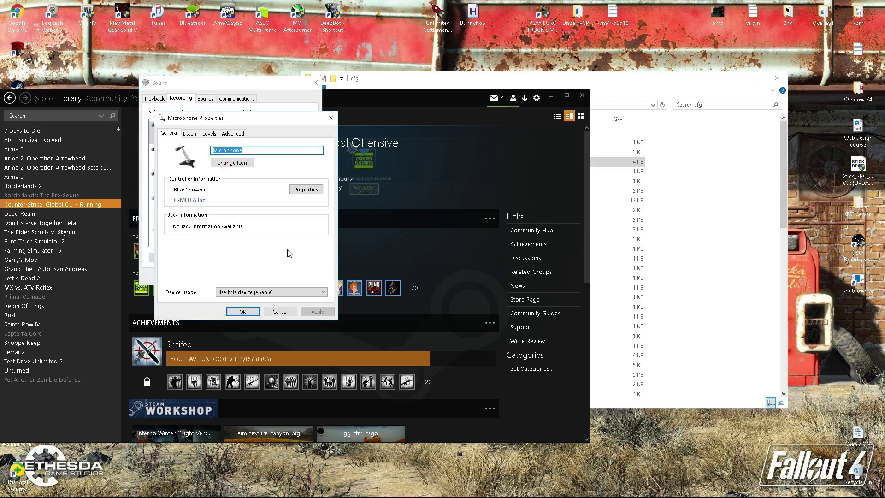
click(209, 133)
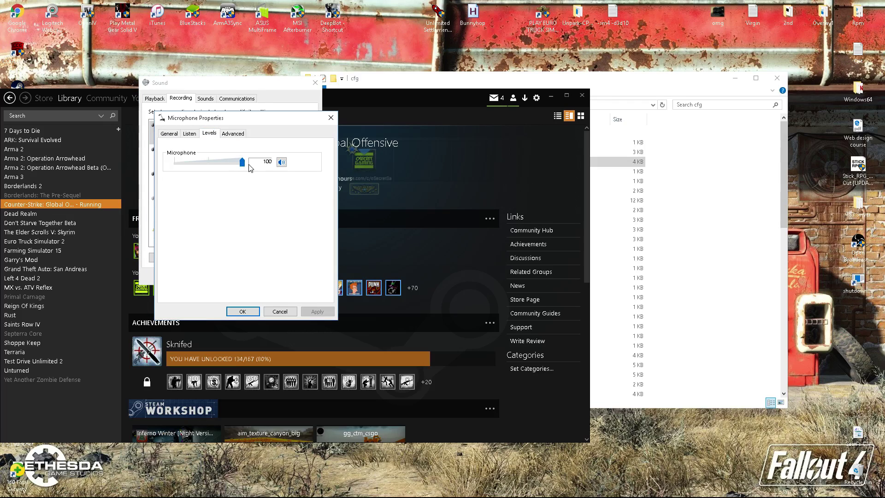